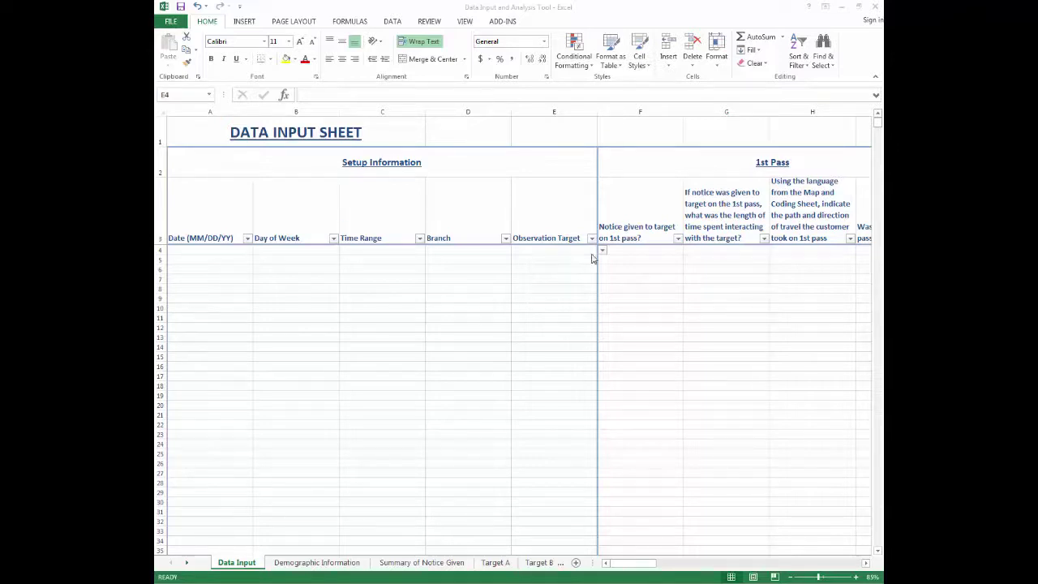
- Choose Target A from the first Observation Target cell's dropdown list
click(601, 253)
click(601, 253)
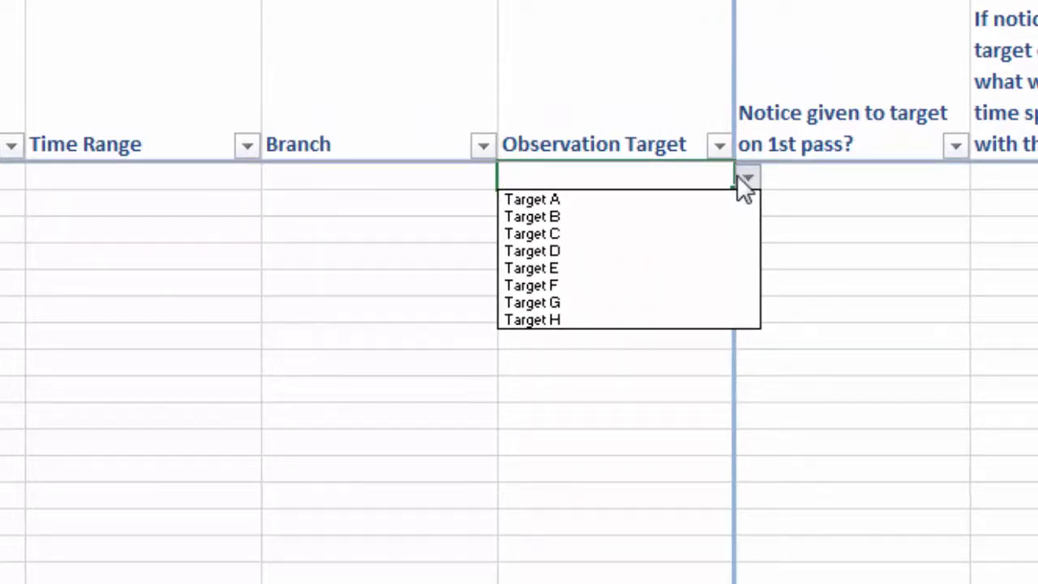
click(732, 194)
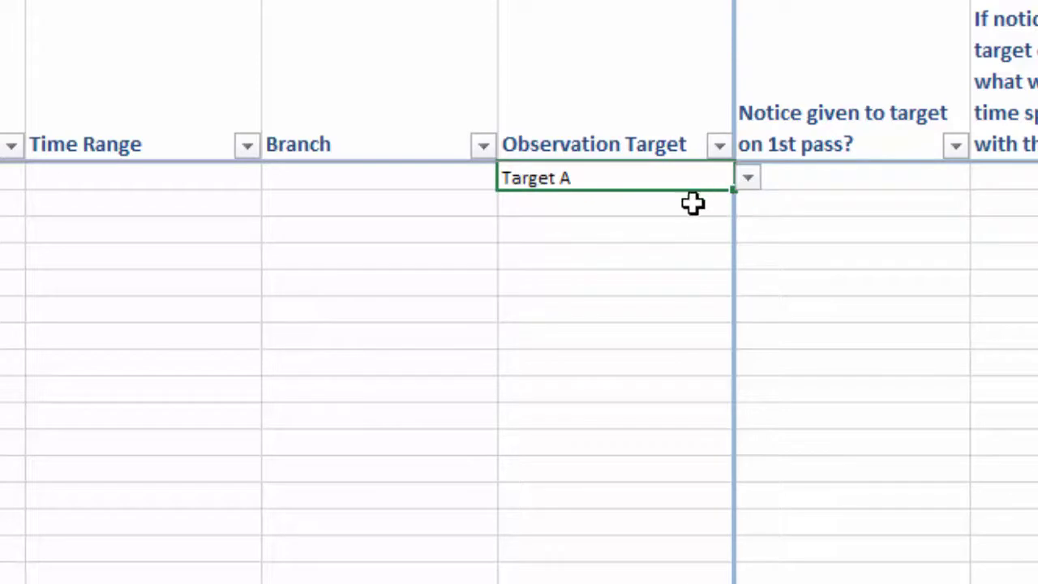
key(Return)
- Type Target B in the next row, then type the off-list value Target M below it
text(Target B)
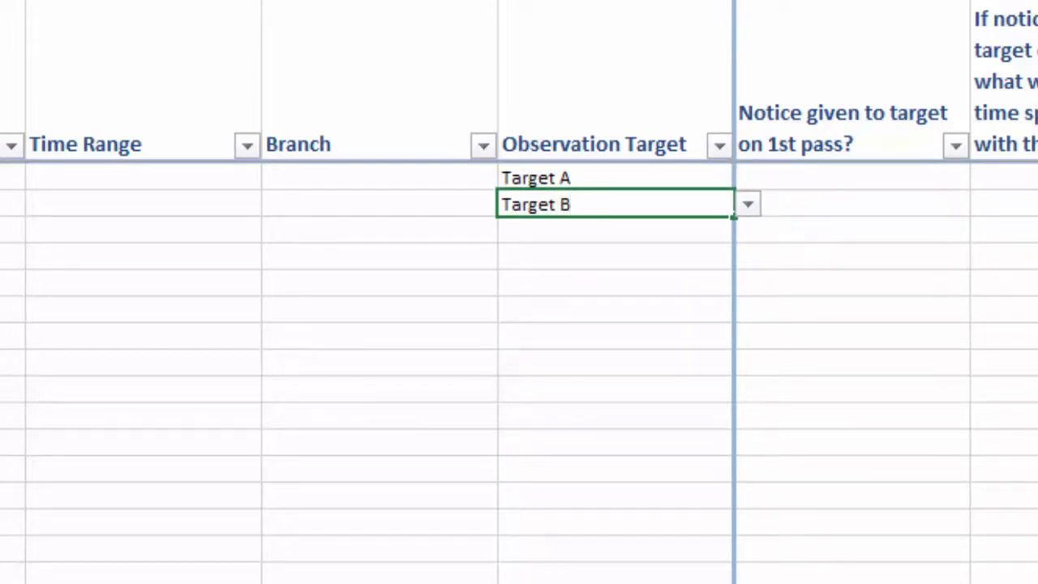
key(Return)
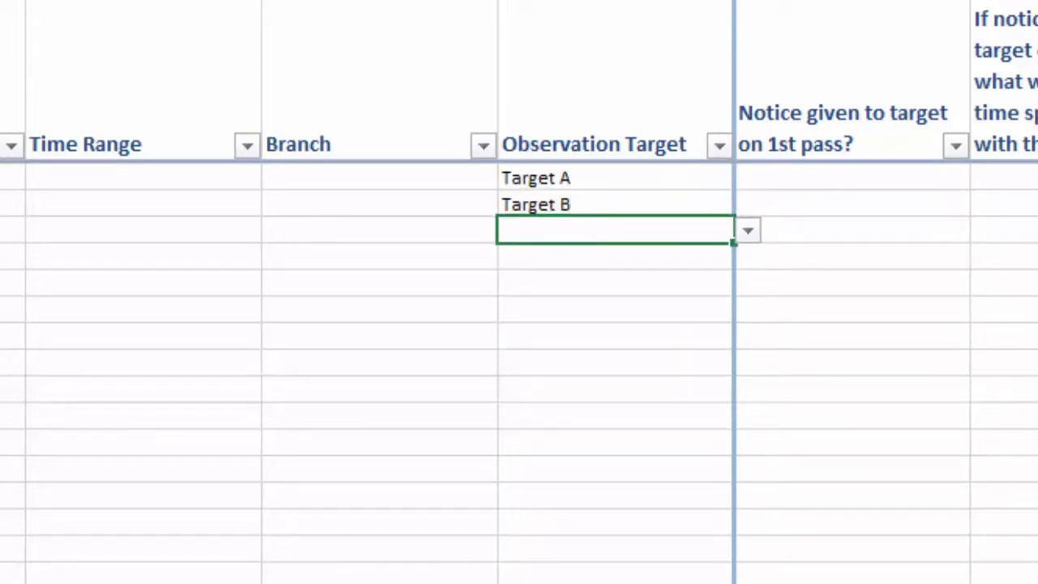
text(Target )
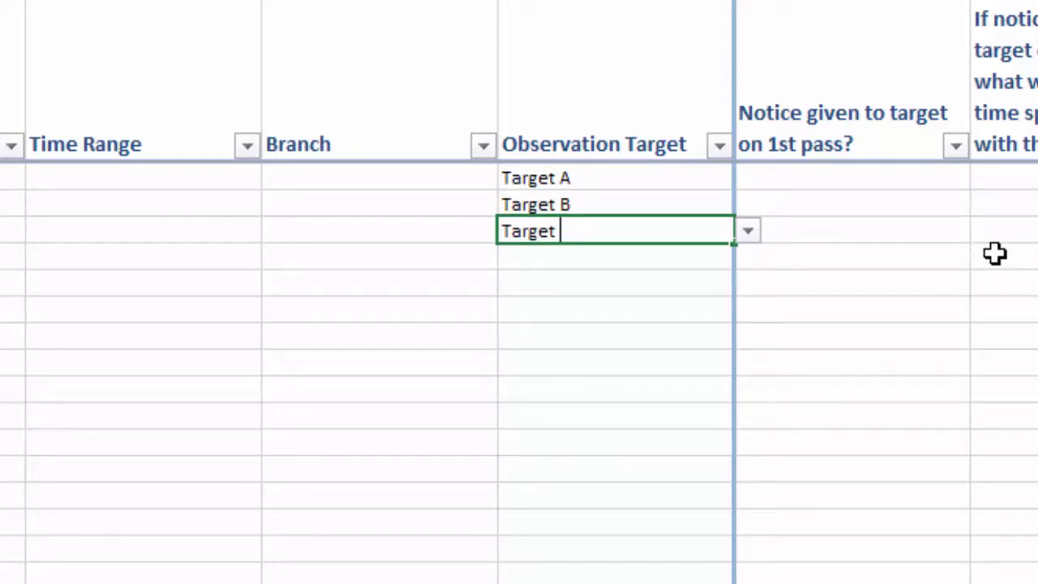
text(M)
- Dismiss the Invalid Value warning and replace Target M with Target C from the list
key(Return)
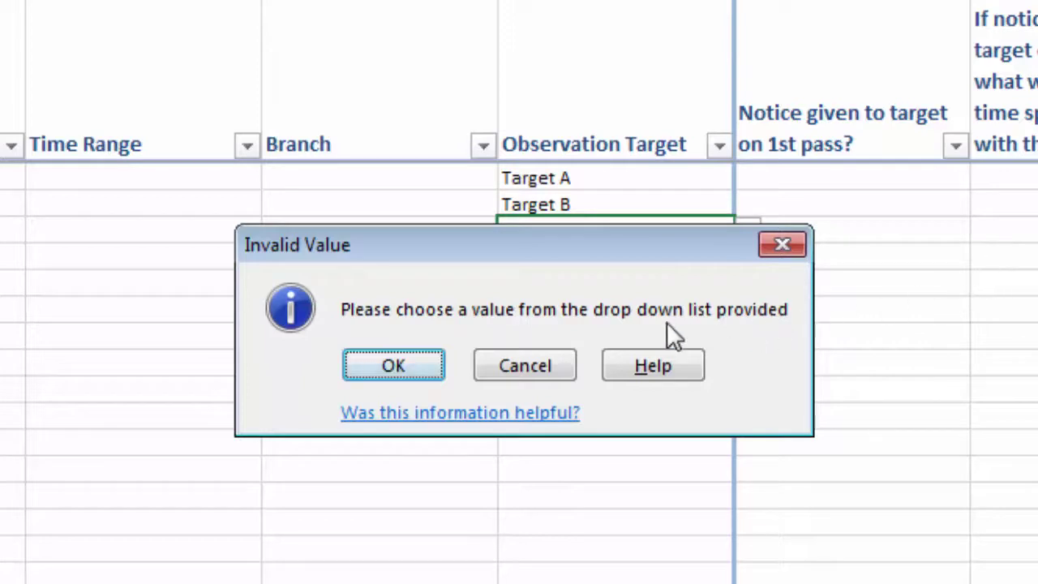
click(413, 357)
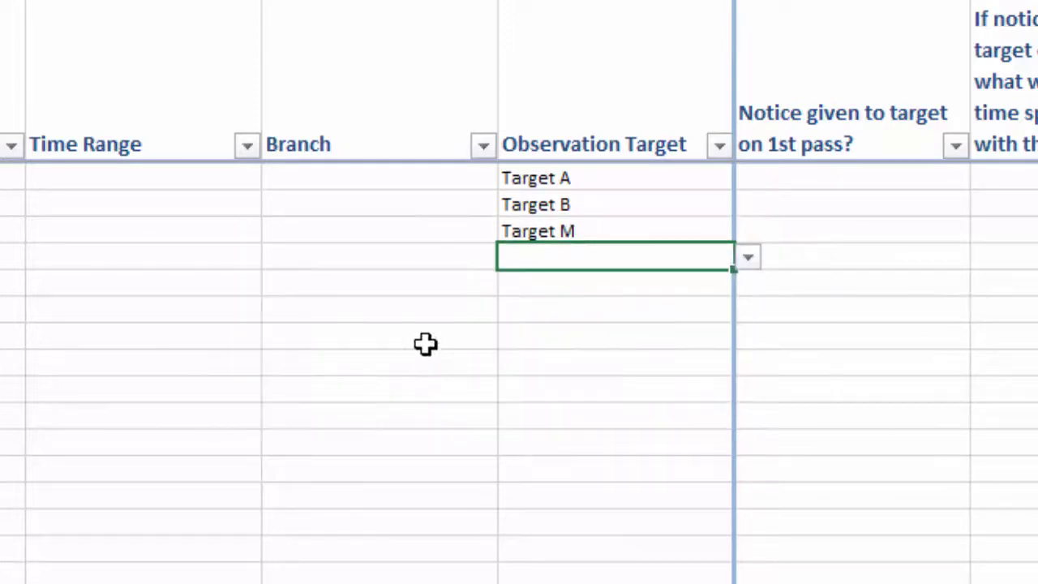
click(641, 236)
click(744, 231)
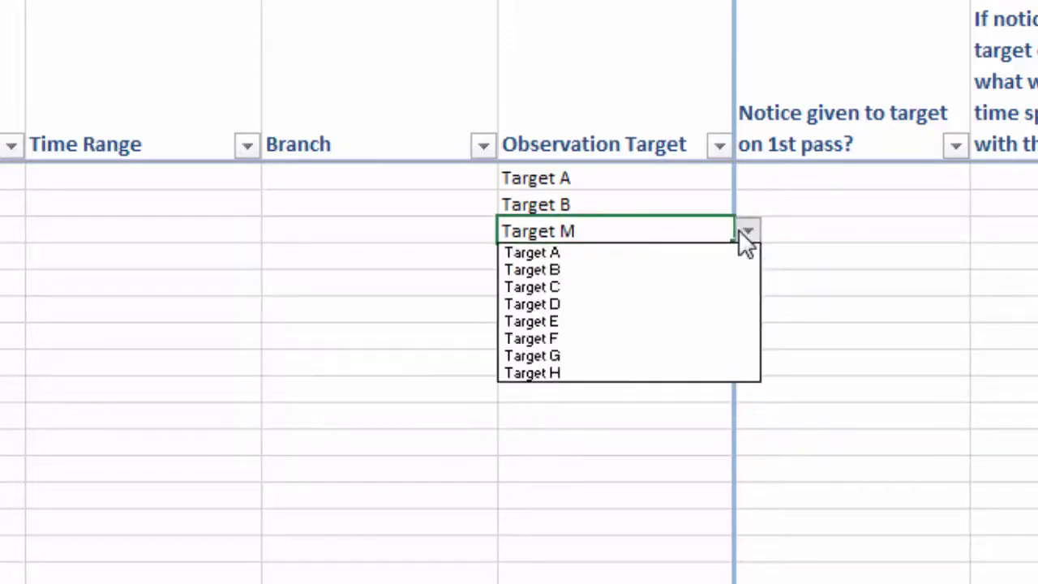
click(724, 287)
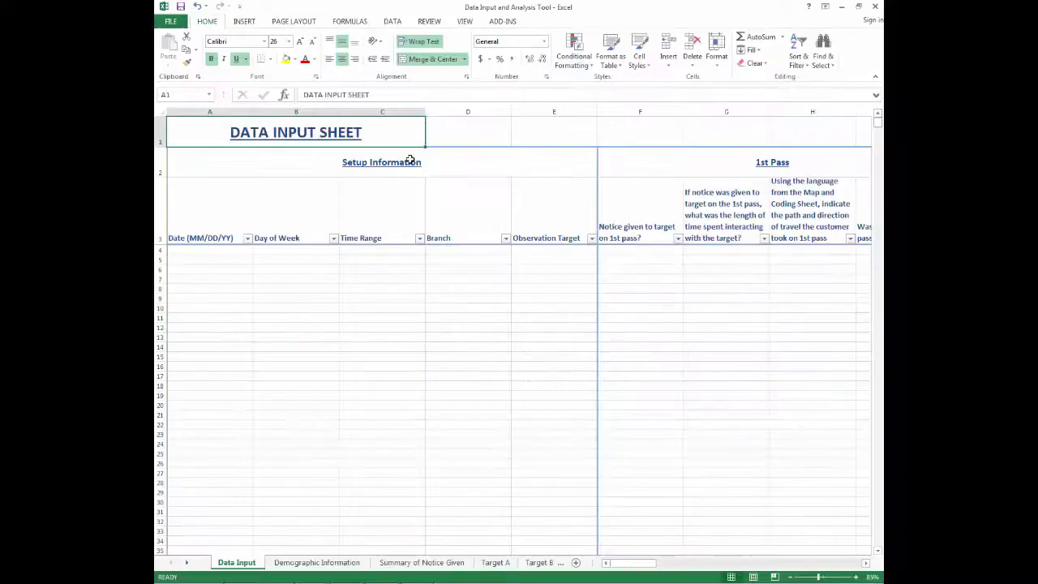
- Select the Setup Information heading
click(410, 157)
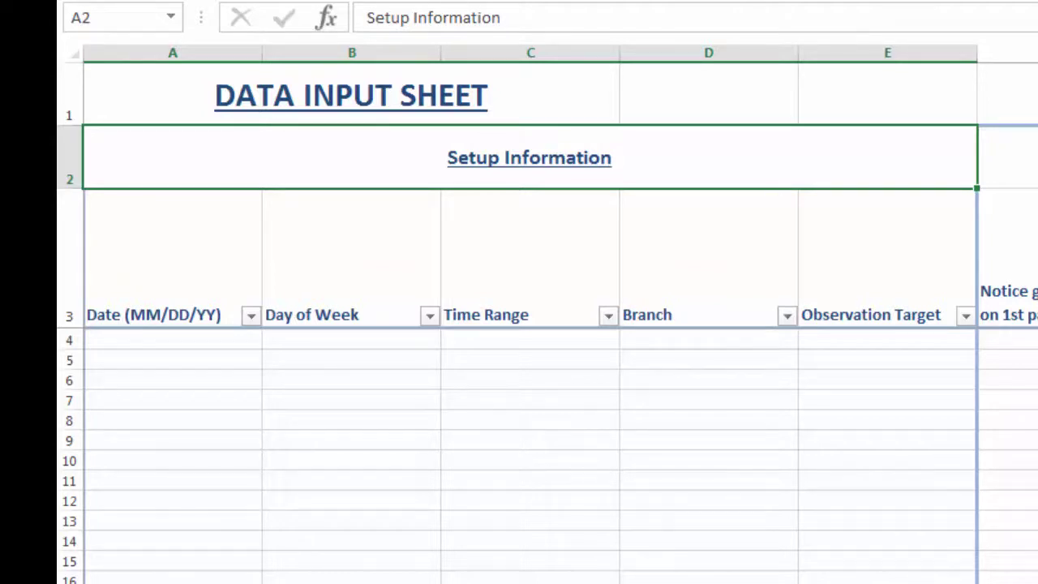
- Autoscroll right until the 4th Pass columns are in view
middle_click(526, 387)
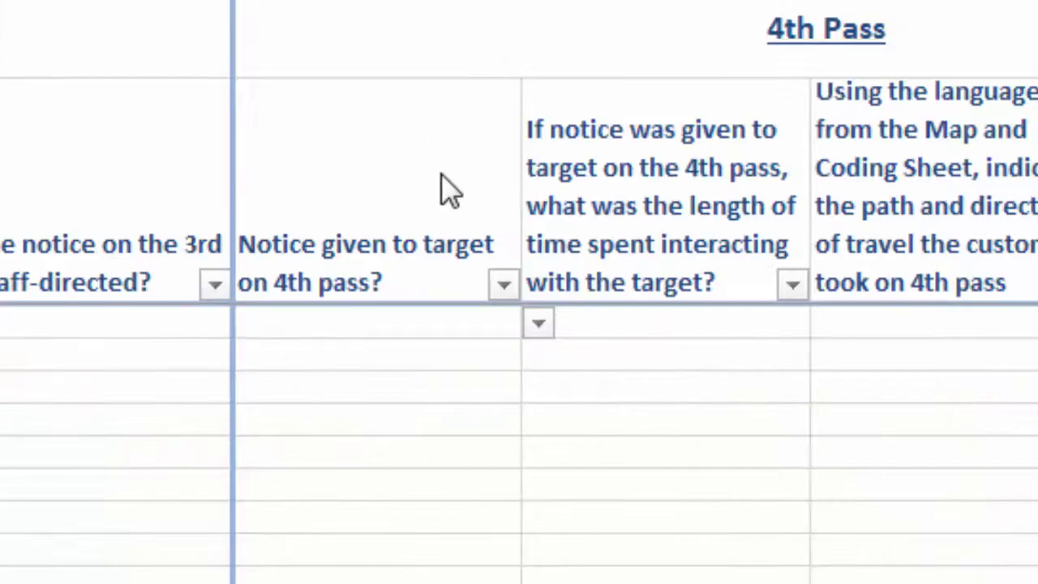
- Set the first record's 4th-pass notice to Item Taken
click(538, 318)
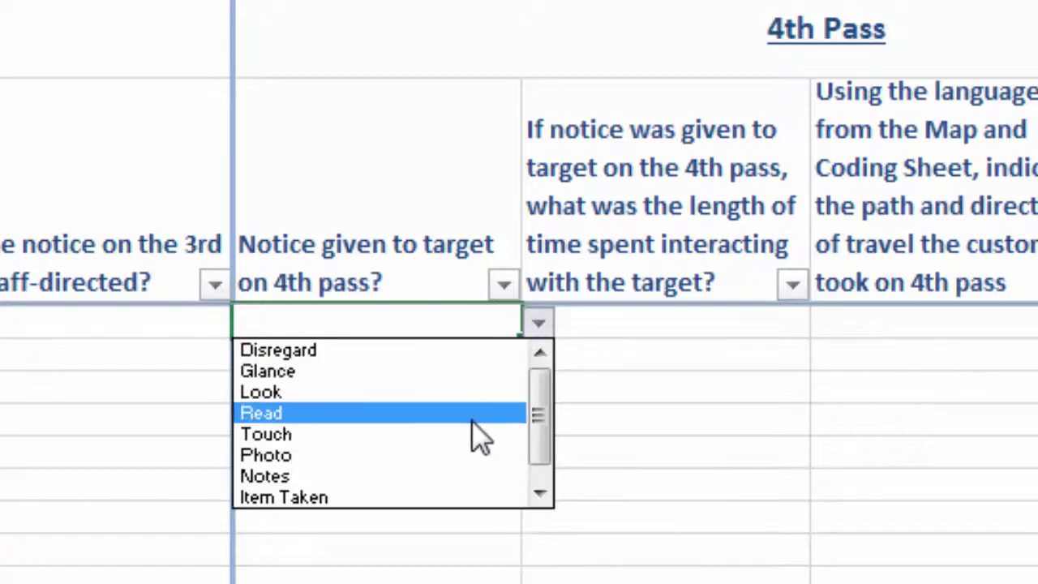
click(478, 497)
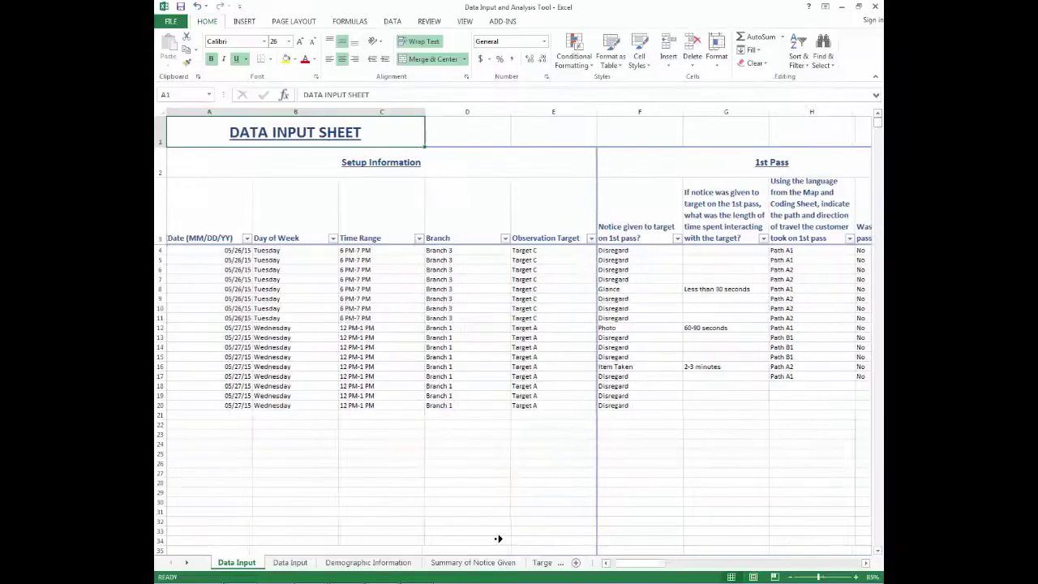
middle_click(539, 539)
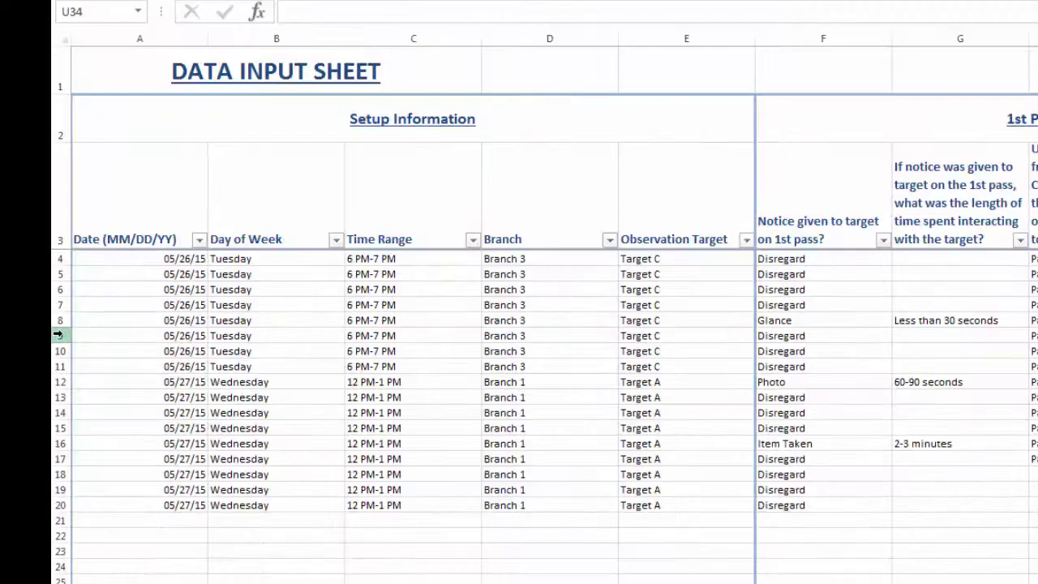
- Select row 9 and scroll right through the pass and demographic columns
click(162, 298)
scroll(276, 576, right, 4)
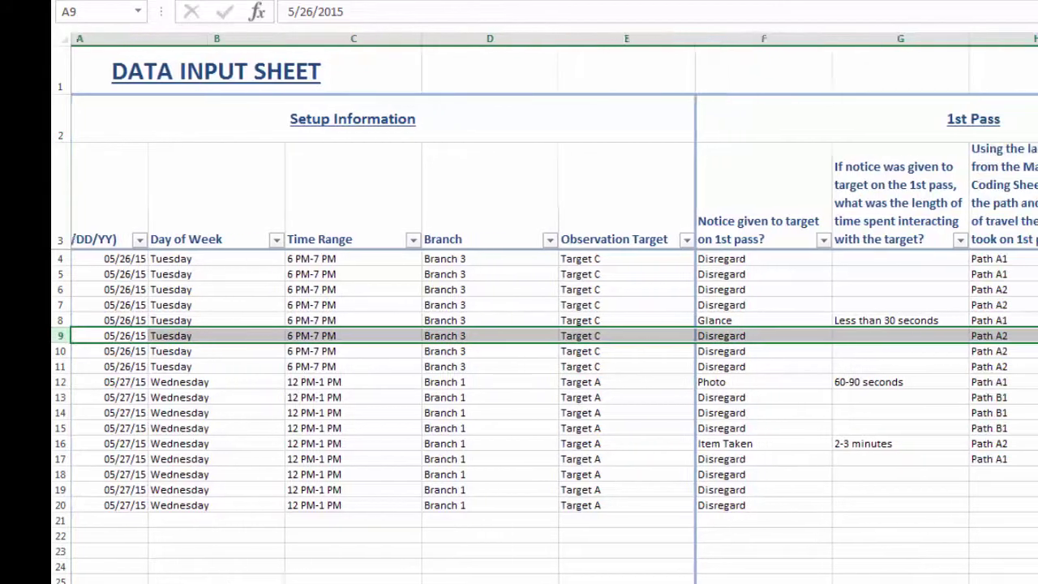
scroll(519, 364, right, 10)
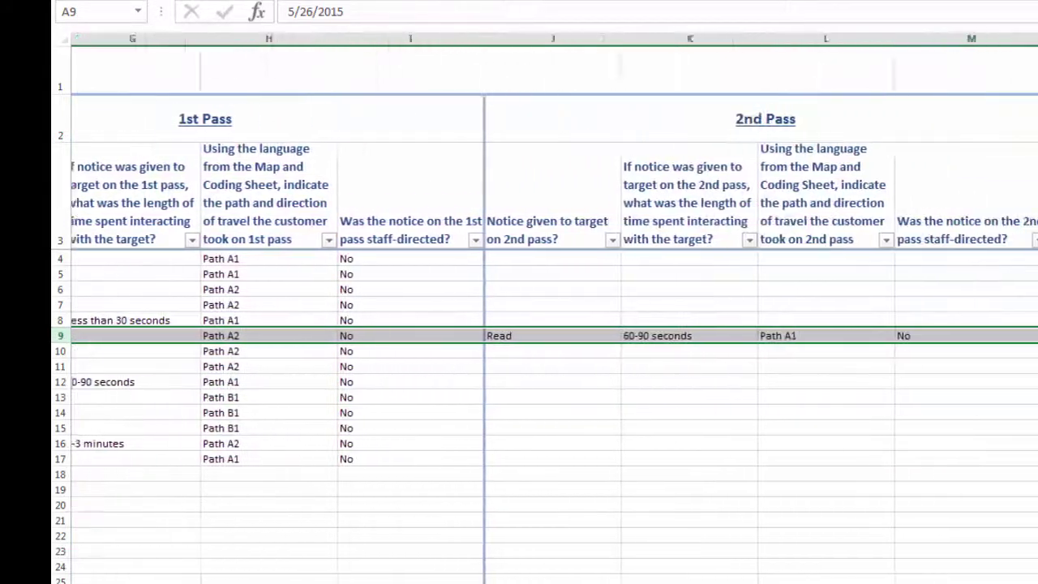
scroll(518, 365, right, 10)
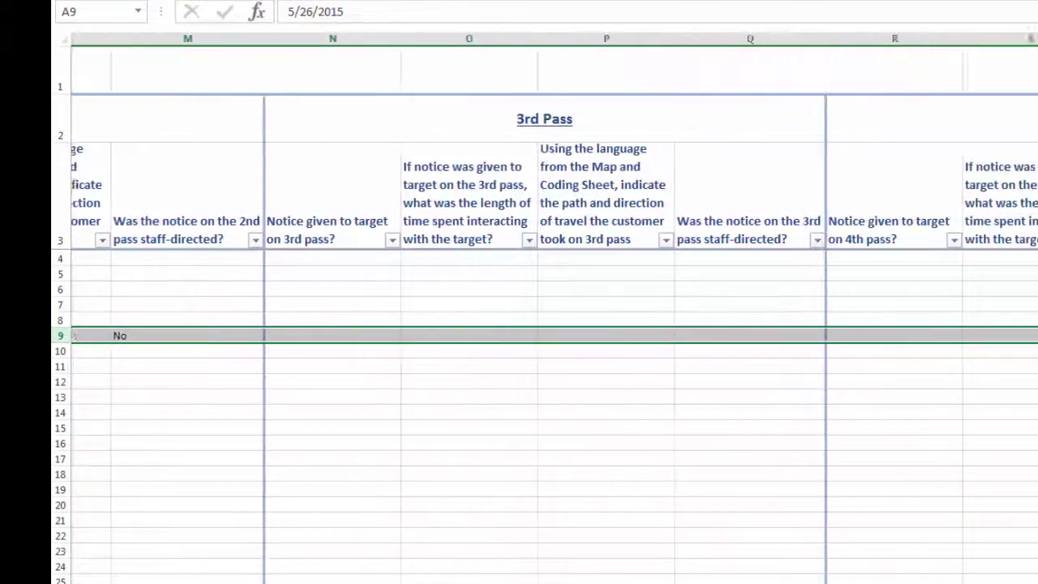
scroll(519, 365, right, 2)
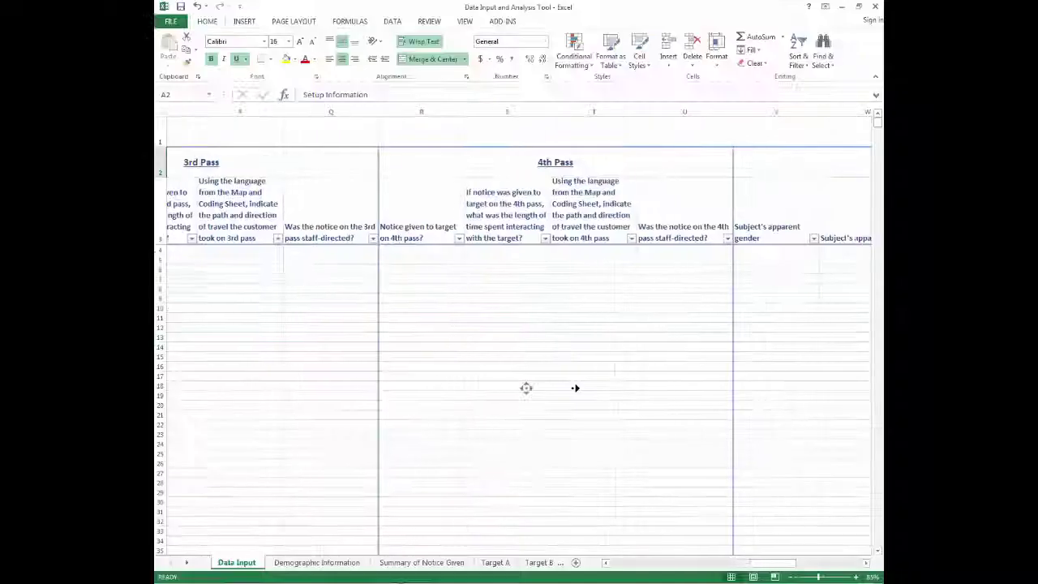
scroll(575, 387, right, 2)
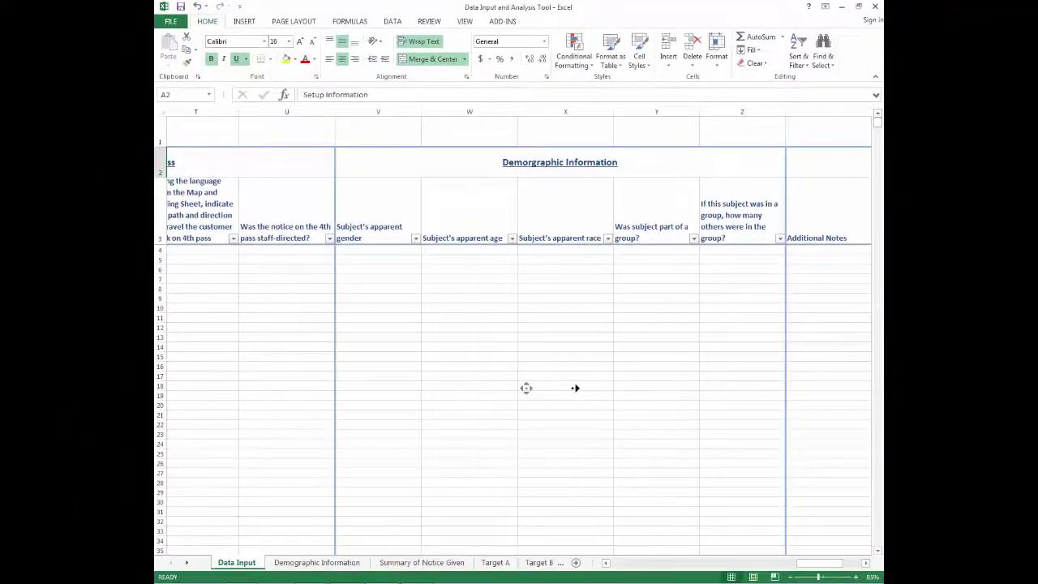
scroll(526, 388, right, 5)
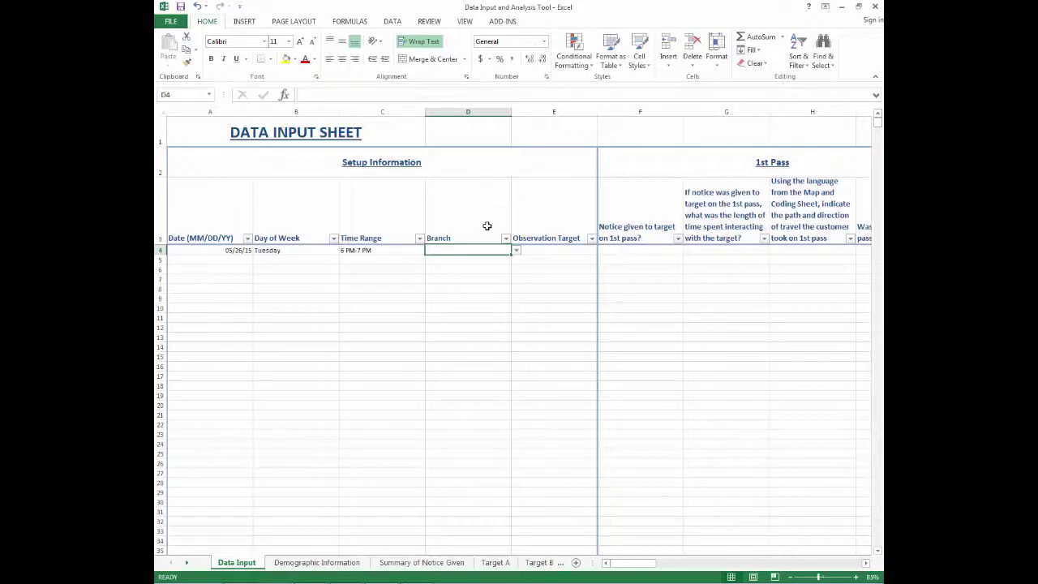
- Set E4's Observation Target to Target C and open F4's 1st-pass notice dropdown
click(536, 249)
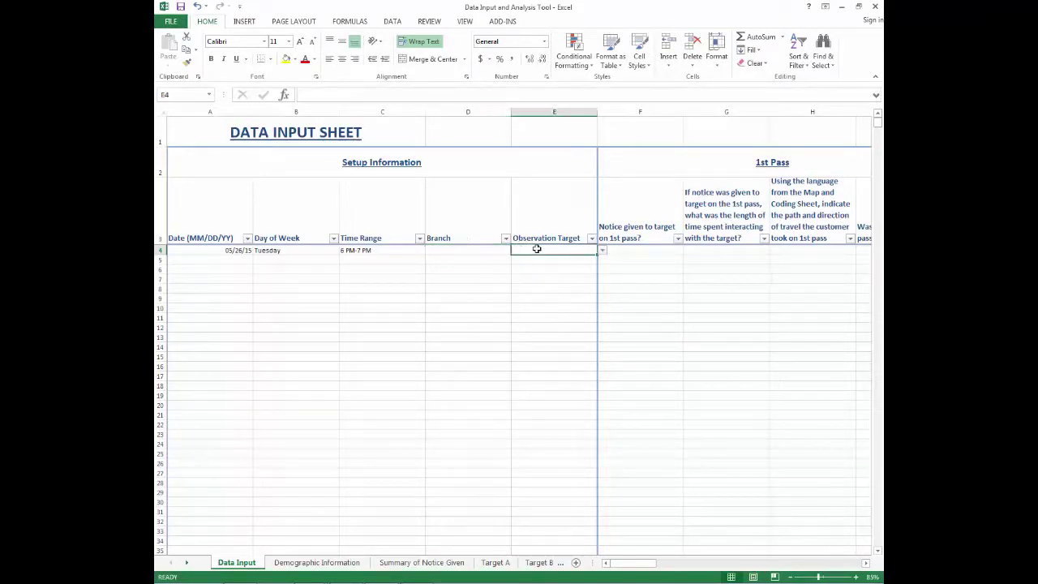
click(602, 251)
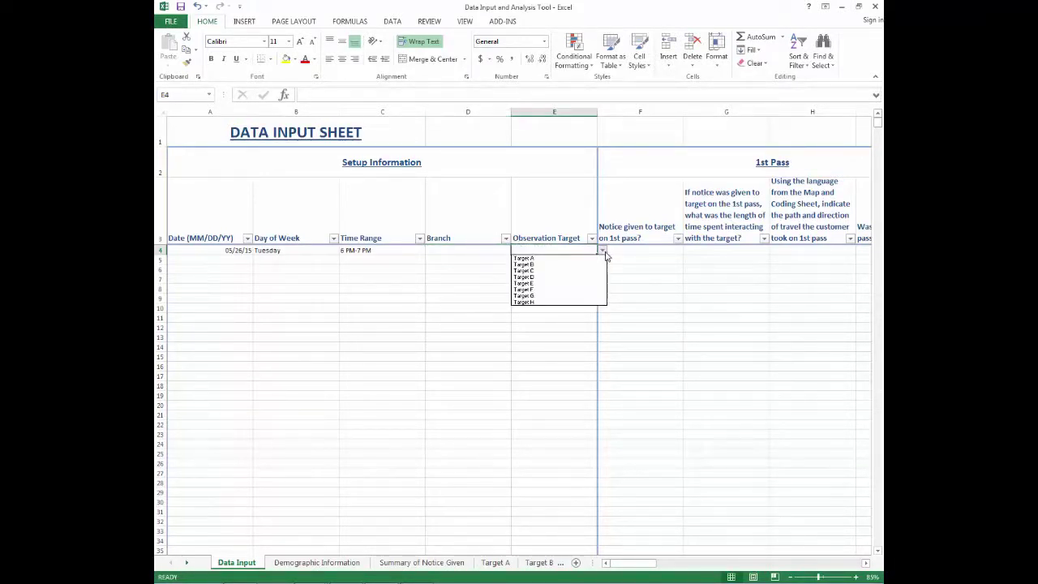
key(Escape)
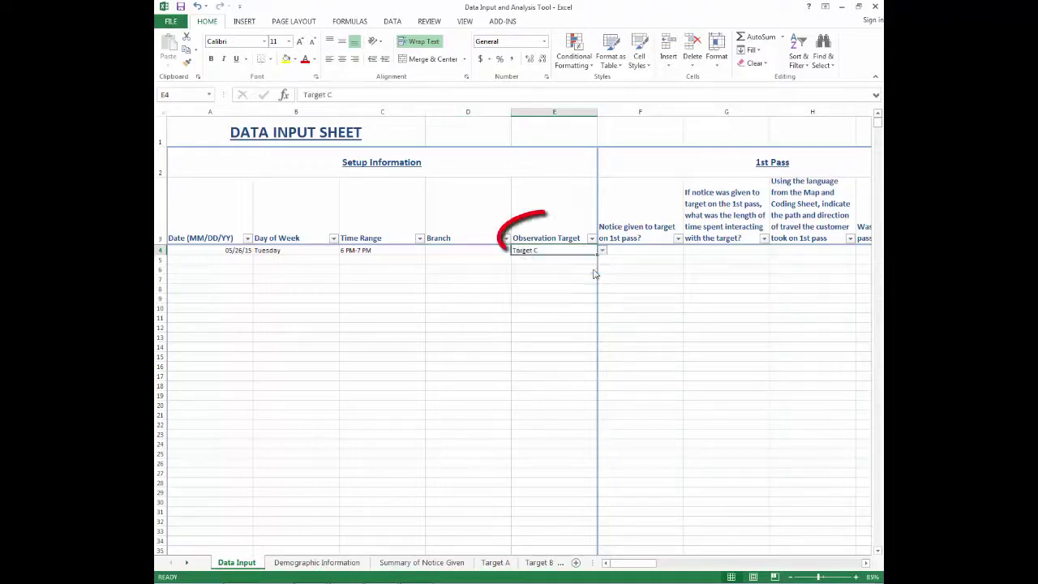
click(658, 250)
click(688, 251)
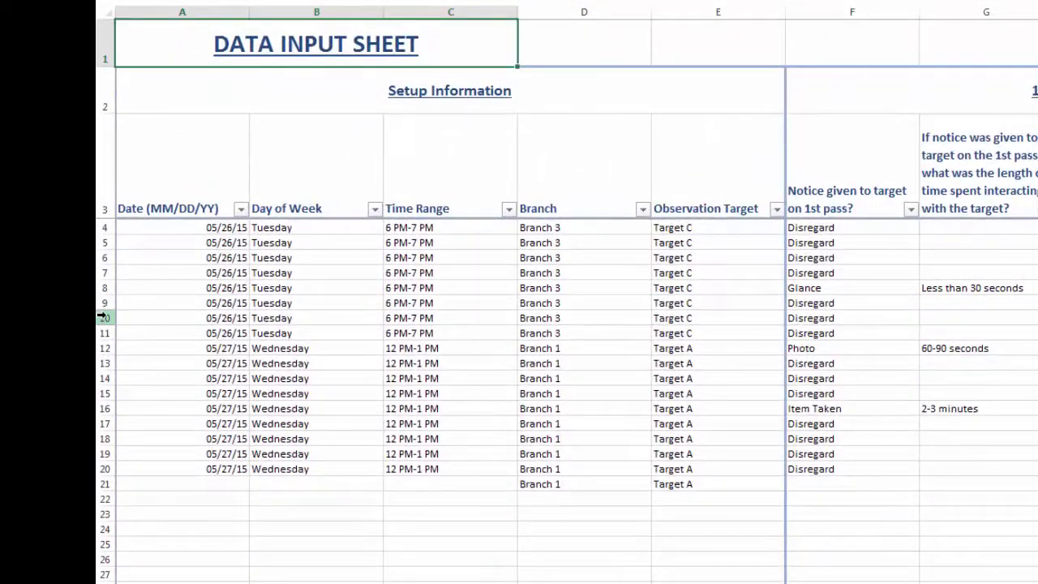
- Close row 10's context menu without inserting, then enter the date 5/28 in A21
right_click(103, 318)
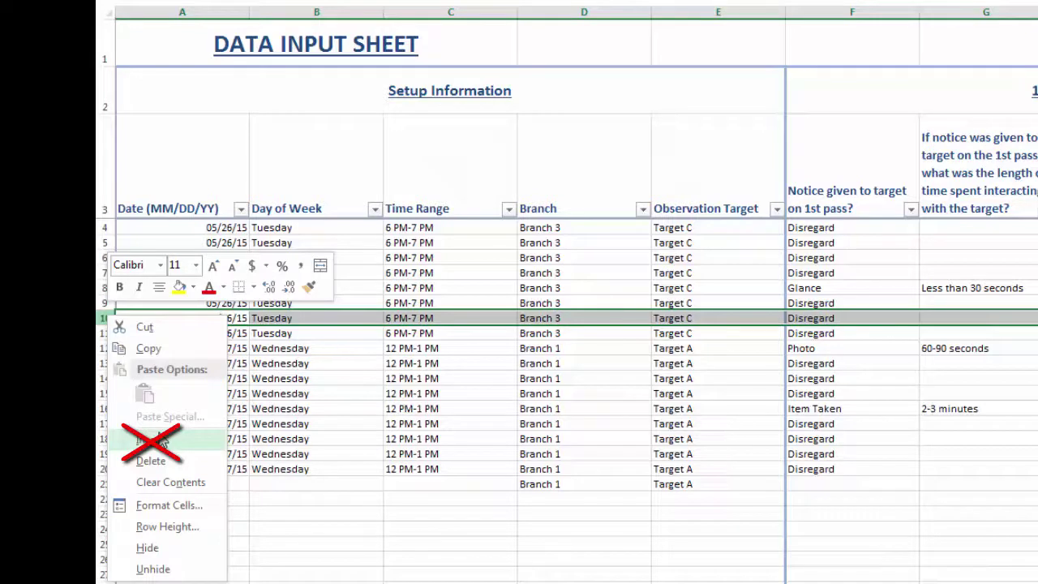
key(Escape)
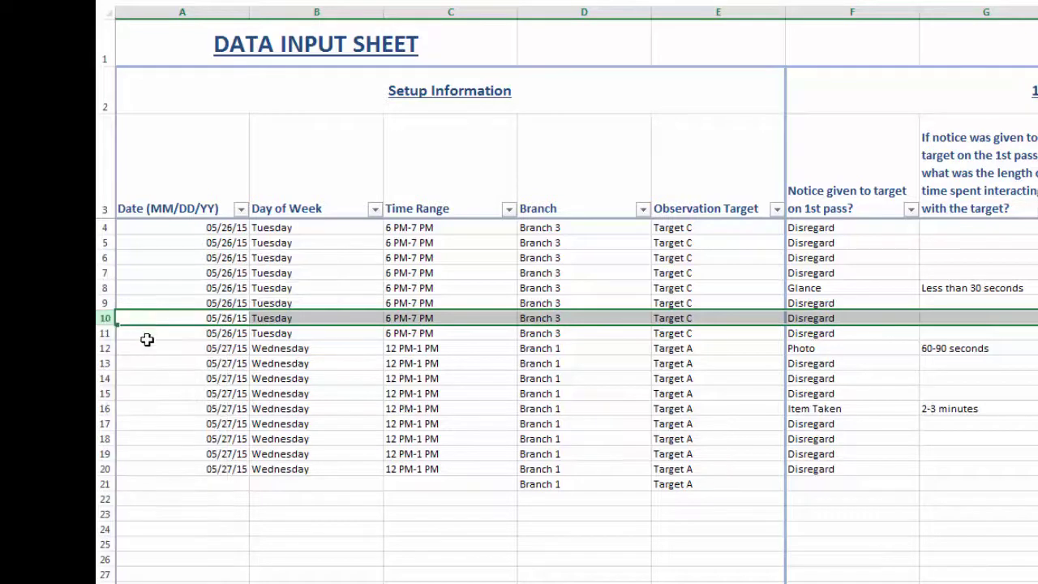
click(175, 482)
text(5/28)
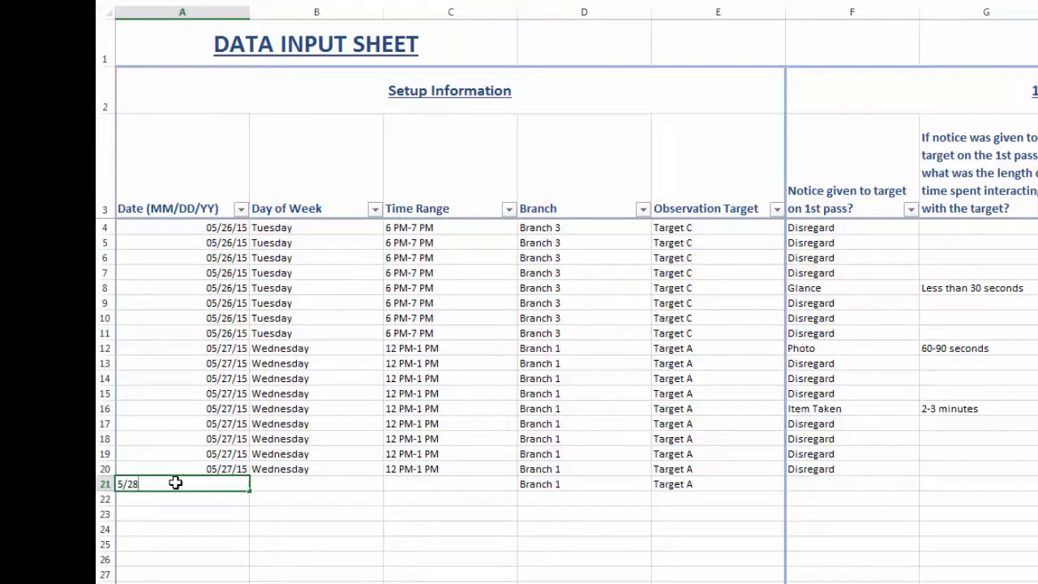
key(Tab)
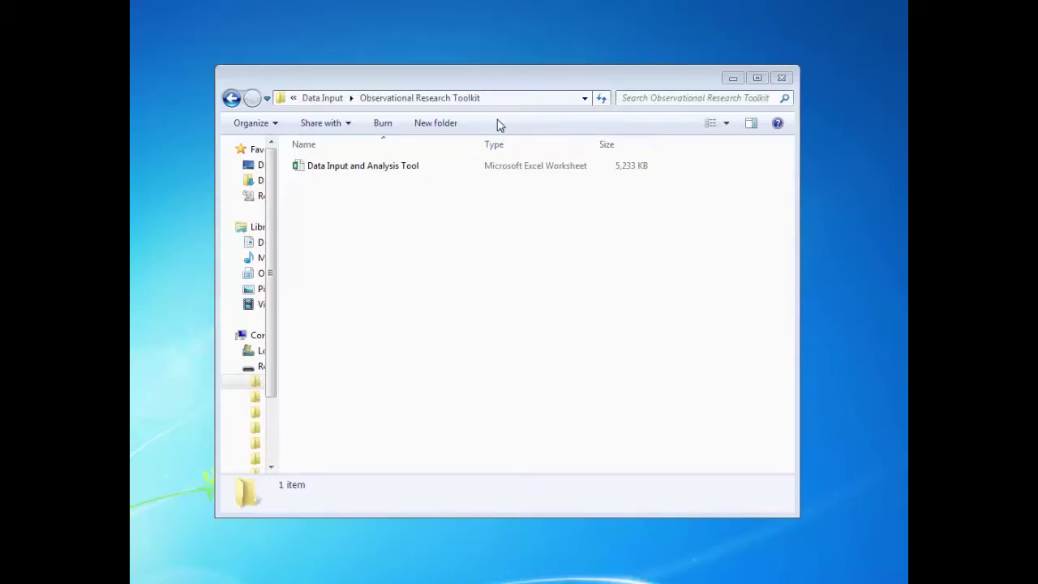
- Create a folder named Before, move the workbook into it, and open it
click(452, 124)
text(Before)
key(Return)
drag(419, 166, 400, 181)
double_click(405, 169)
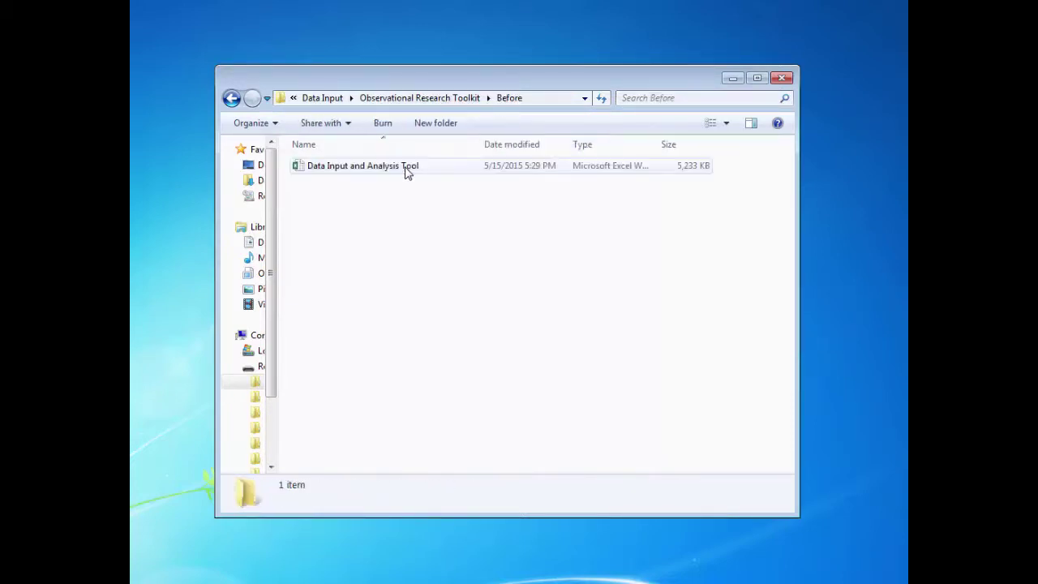